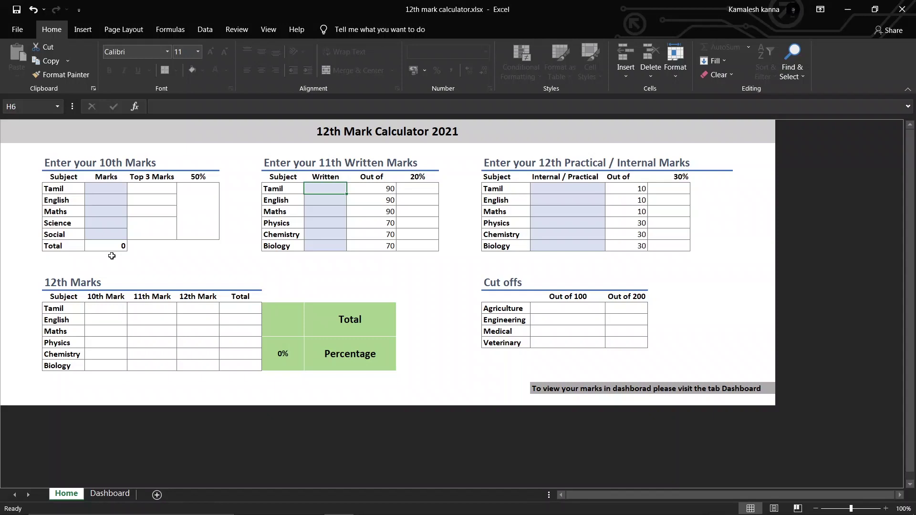
Look over the Dashboard and locate the 10th Tamil–Social and 11th written mark cells.
{"action": "left_click", "coordinate": [110, 493]}
{"action": "left_click", "coordinate": [105, 234]}
{"action": "left_click", "coordinate": [117, 189]}
{"action": "left_click", "coordinate": [107, 236]}
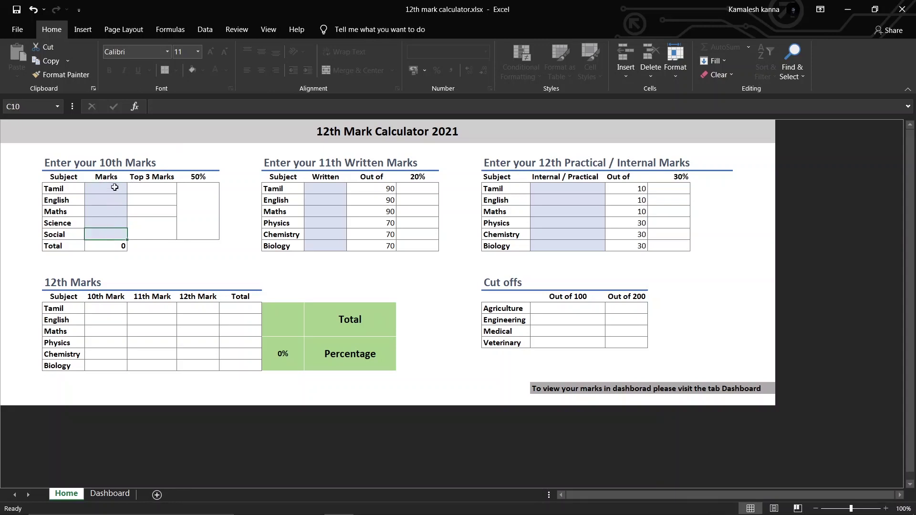
{"action": "left_click", "coordinate": [115, 187], "text": "shift"}
{"action": "left_click", "coordinate": [114, 187]}
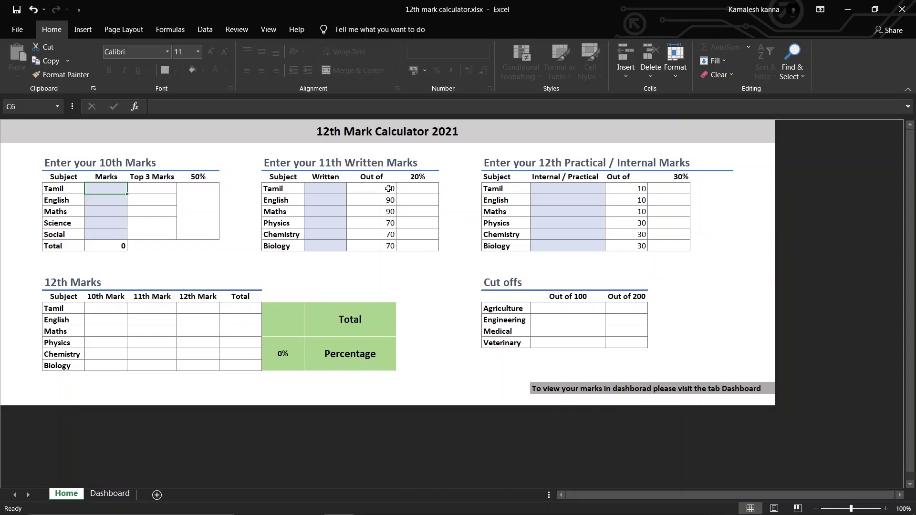
{"action": "left_click", "coordinate": [318, 185]}
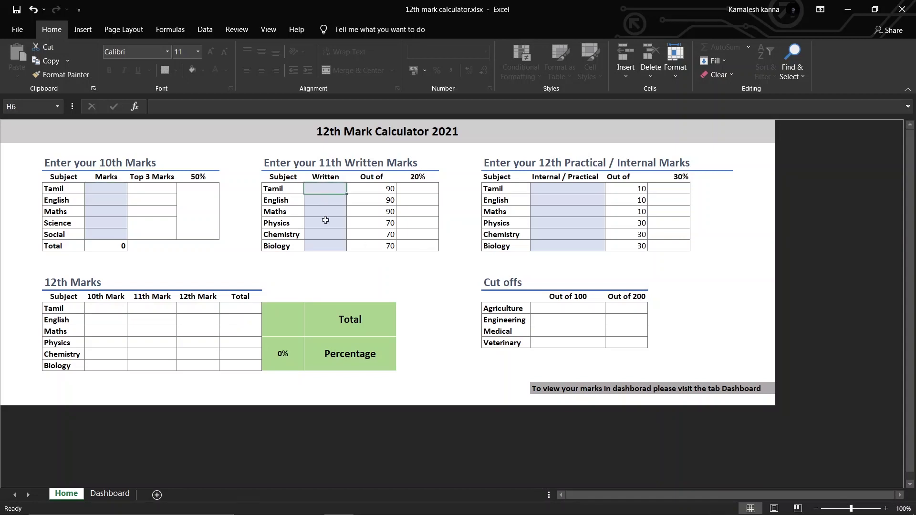
{"action": "left_click", "coordinate": [322, 247]}
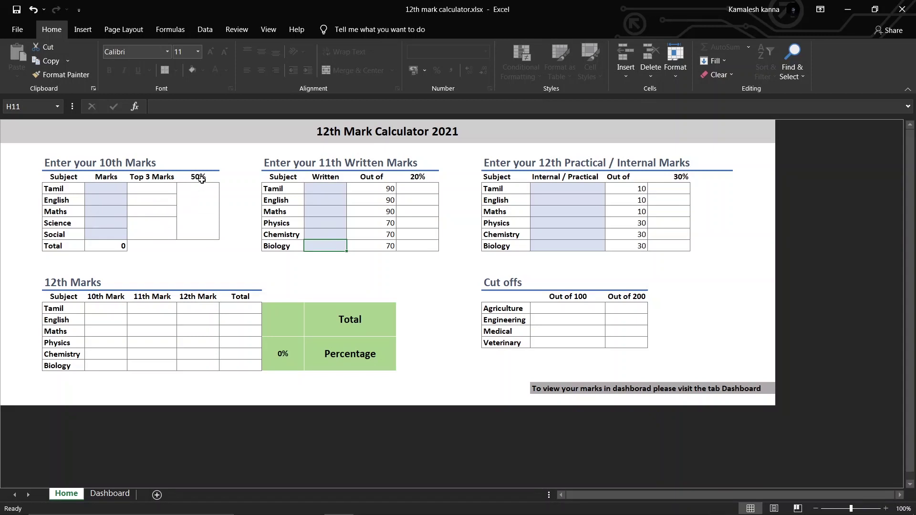
Enter the 10th marks 87, 89, 69, 87 and 98 from Tamil down to Social.
{"action": "left_click", "coordinate": [105, 187]}
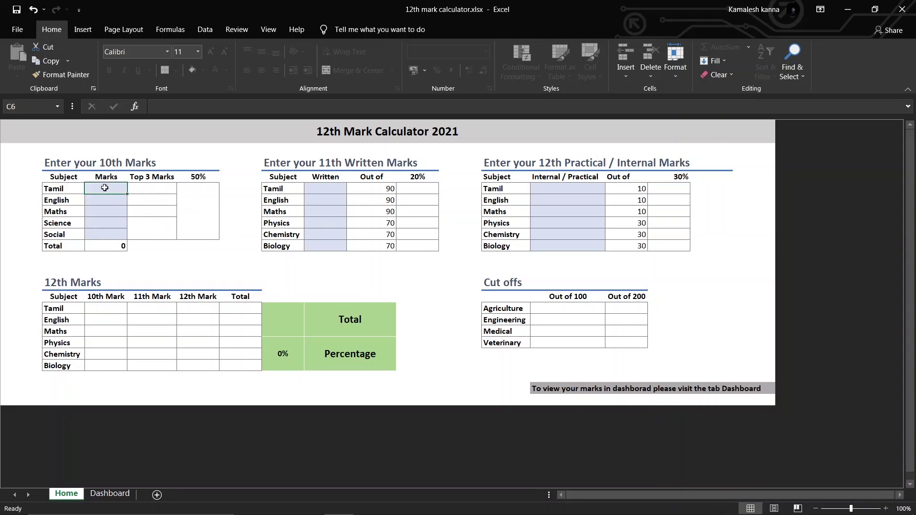
{"action": "type", "text": "87"}
{"action": "key", "text": "Return"}
{"action": "type", "text": "89"}
{"action": "key", "text": "Return"}
{"action": "type", "text": "69"}
{"action": "key", "text": "Return"}
{"action": "type", "text": "87"}
{"action": "key", "text": "Return"}
{"action": "type", "text": "98"}
{"action": "key", "text": "Return"}
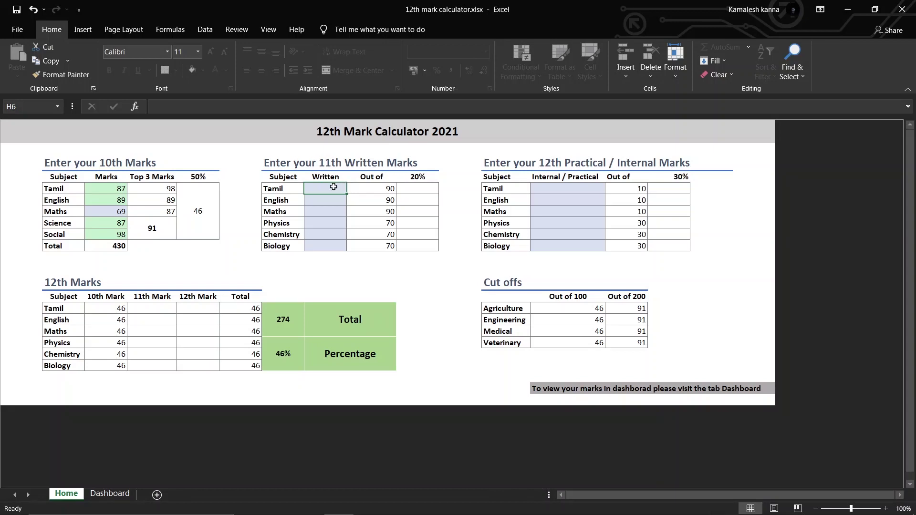
{"action": "type", "text": "100"}
{"action": "key", "text": "Return"}
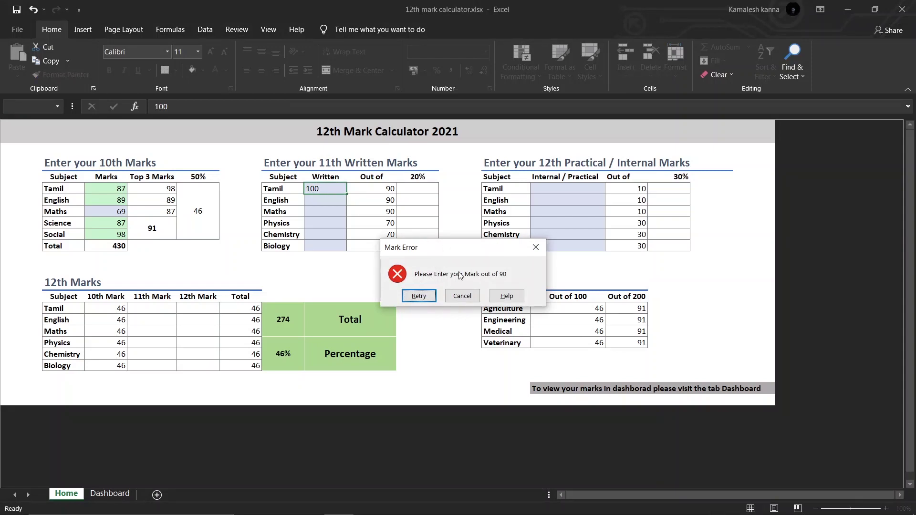
{"action": "left_click", "coordinate": [418, 296]}
{"action": "key", "text": "Escape"}
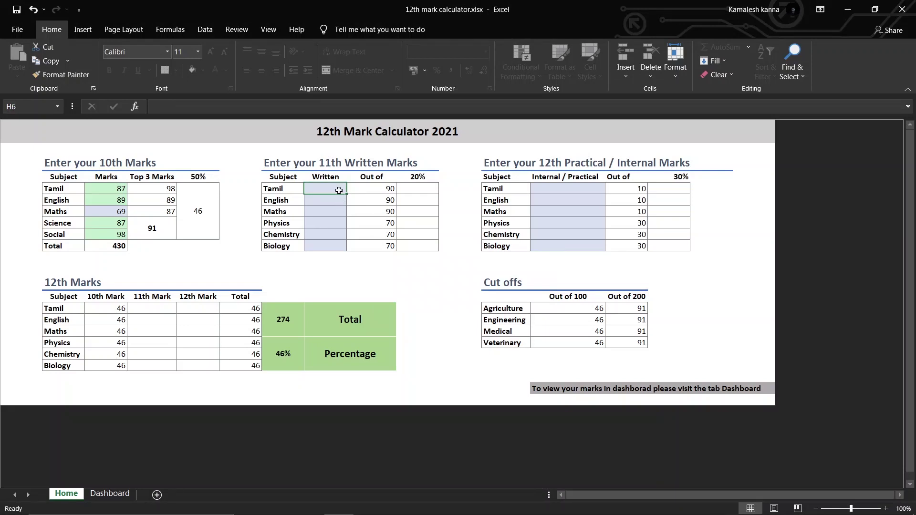
Enter the 11th written marks 87, 89, 87, 69, 68 and 50 down column H.
{"action": "type", "text": "87"}
{"action": "key", "text": "Return"}
{"action": "type", "text": "89"}
{"action": "key", "text": "Return"}
{"action": "type", "text": "87"}
{"action": "key", "text": "Return"}
{"action": "type", "text": "69"}
{"action": "key", "text": "Return"}
{"action": "type", "text": "68"}
{"action": "key", "text": "Return"}
{"action": "type", "text": "50"}
{"action": "key", "text": "Return"}
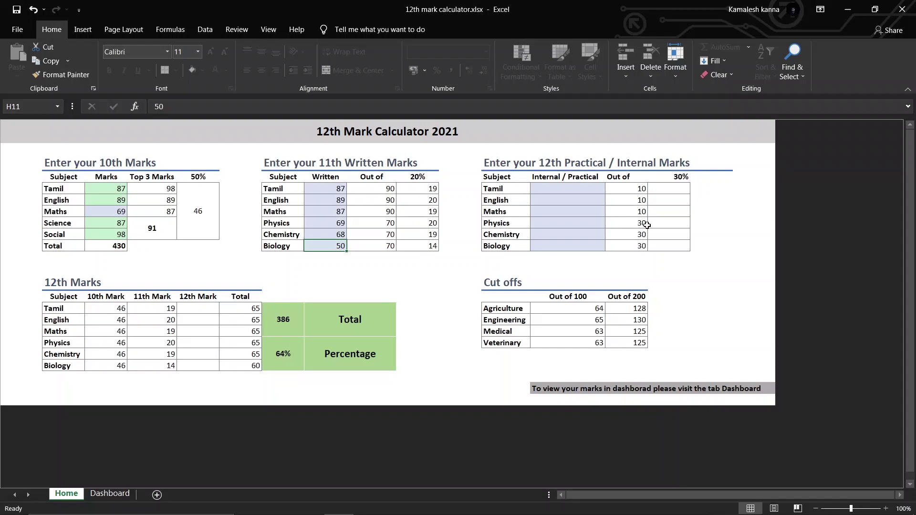
{"action": "left_click", "coordinate": [571, 189]}
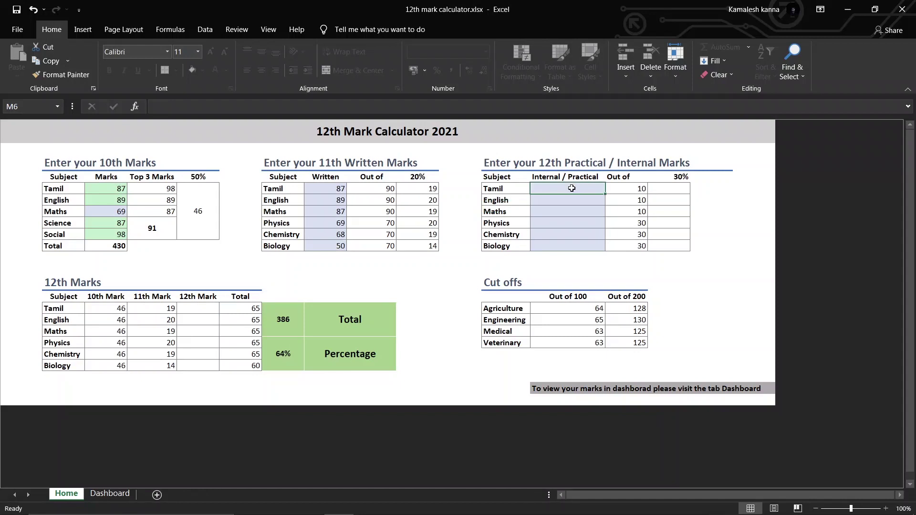
Type the 12th practical/internal marks 9, 8, 7, 28, 29 and 30 down column M.
{"action": "type", "text": "9"}
{"action": "key", "text": "Return"}
{"action": "type", "text": "8"}
{"action": "key", "text": "Return"}
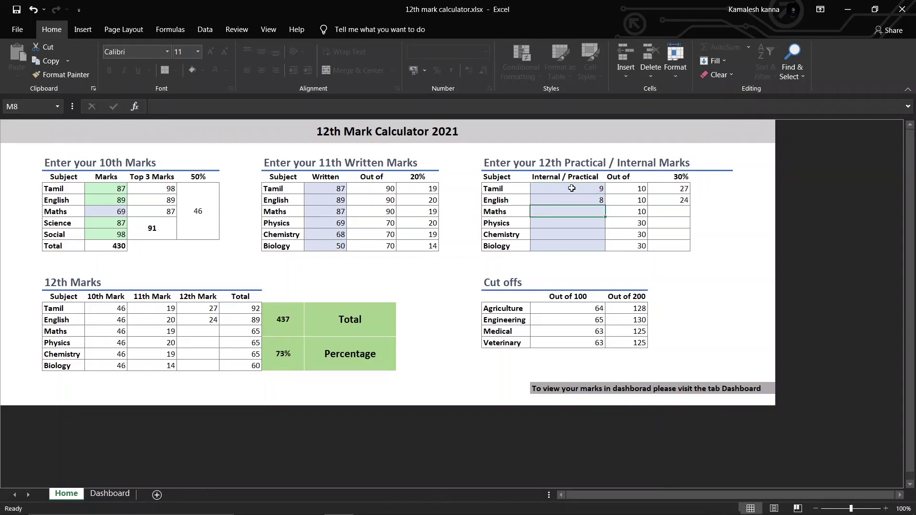
{"action": "type", "text": "7"}
{"action": "key", "text": "Return"}
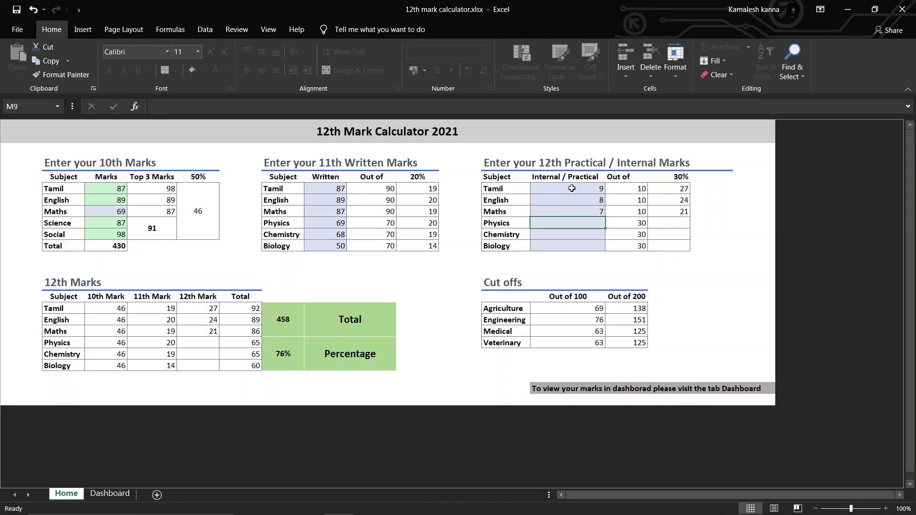
{"action": "type", "text": "28"}
{"action": "key", "text": "Return"}
{"action": "type", "text": "29"}
{"action": "key", "text": "Return"}
{"action": "type", "text": "2"}
{"action": "type", "text": "0"}
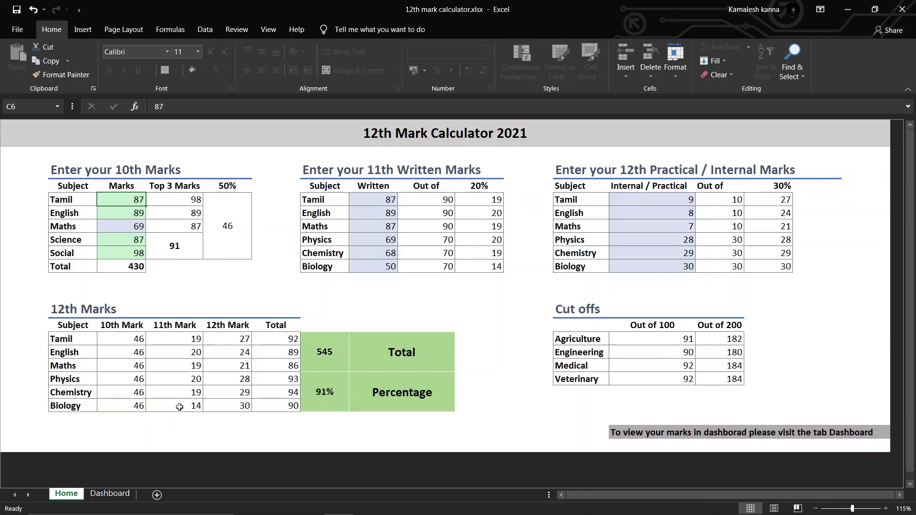
Check the Dashboard charts showing the 545 total and 91% overall percentage.
{"action": "left_click", "coordinate": [111, 496]}
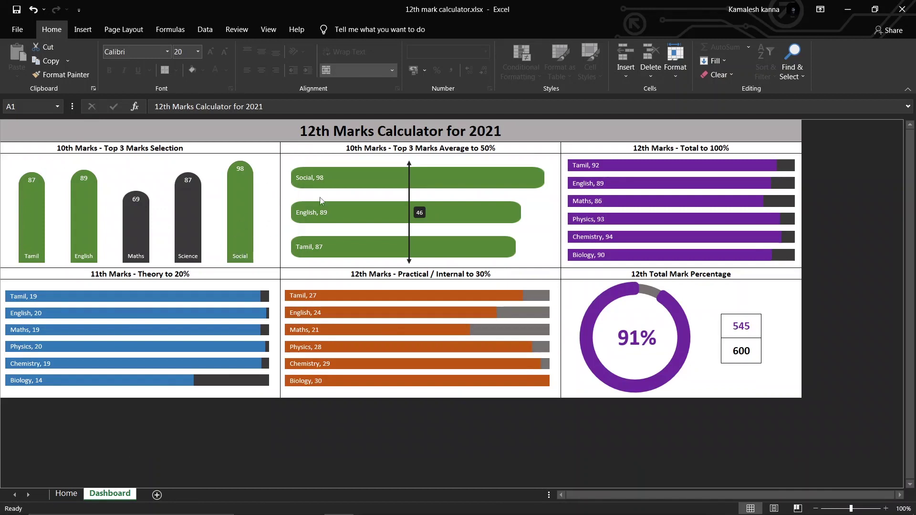
{"action": "mouse_move", "coordinate": [640, 378]}
{"action": "left_click", "coordinate": [66, 494]}
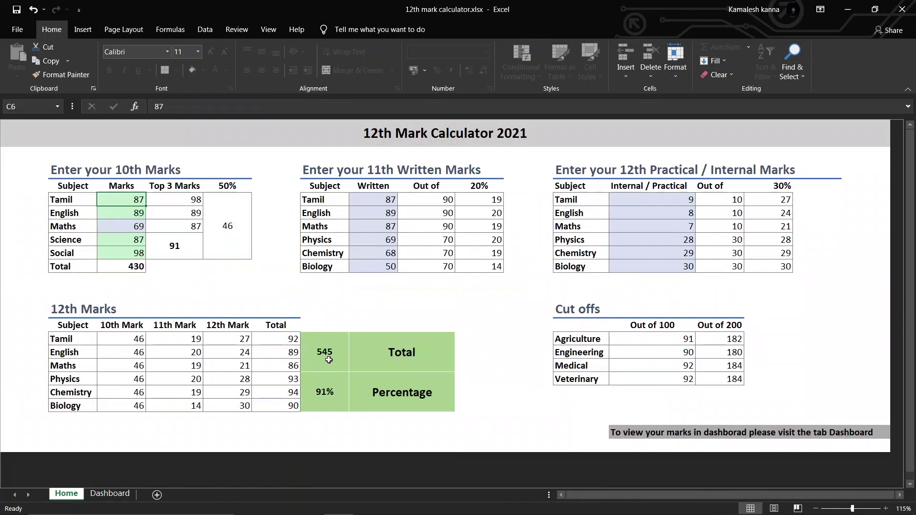
Change the Biology practical mark in M11 to 29 and view the updated Dashboard.
{"action": "left_click", "coordinate": [688, 267]}
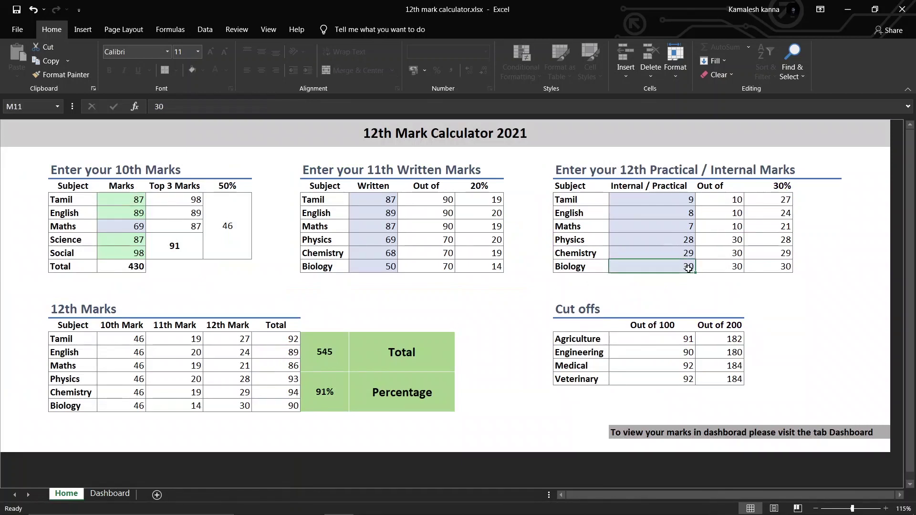
{"action": "type", "text": "29"}
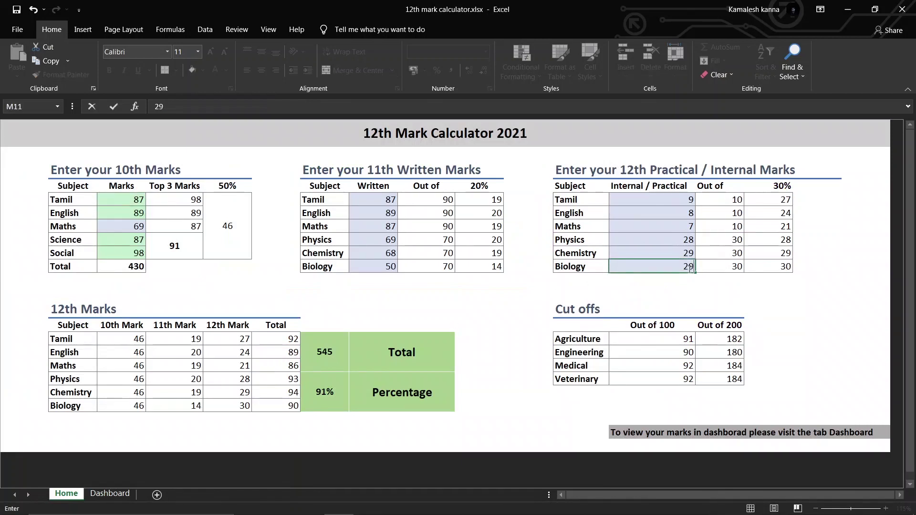
{"action": "key", "text": "Return"}
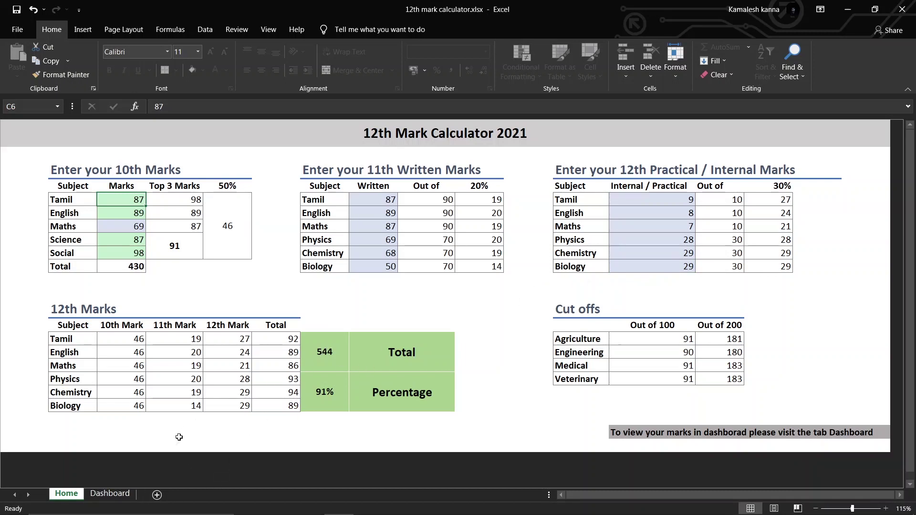
{"action": "left_click", "coordinate": [110, 494]}
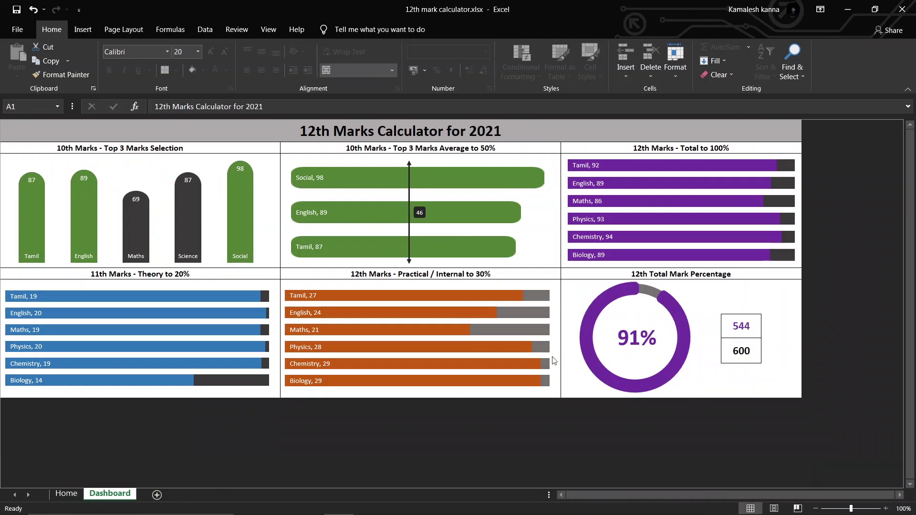
{"action": "left_click", "coordinate": [66, 493]}
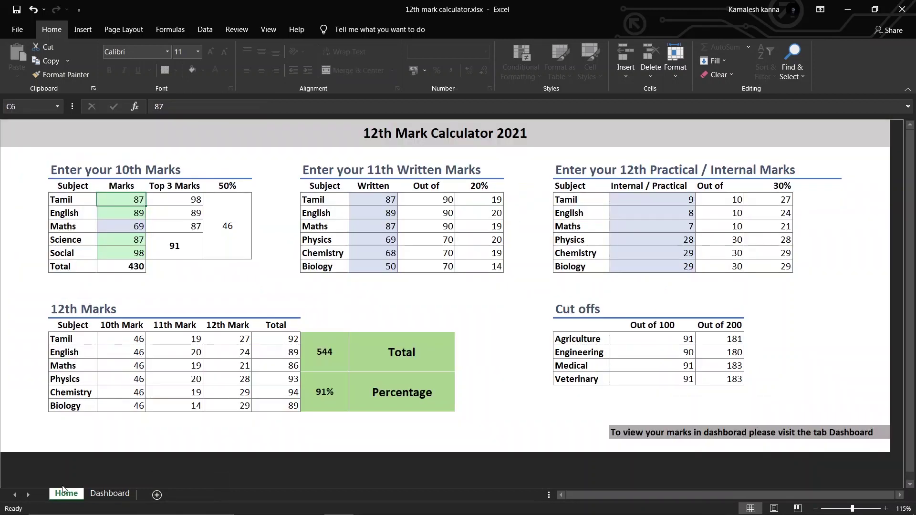